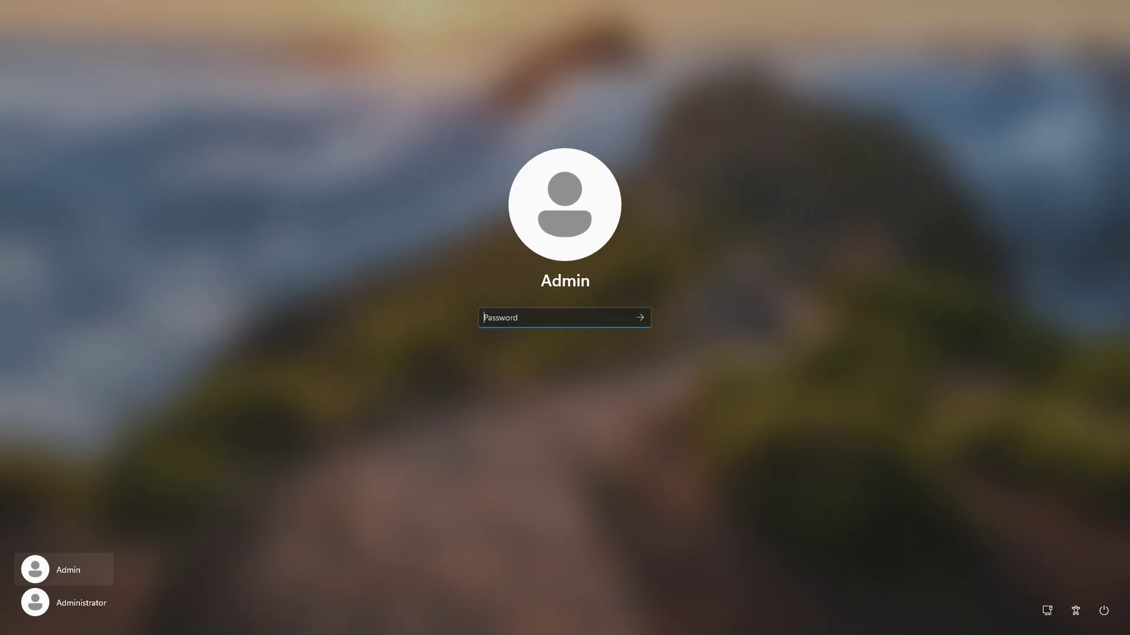
# Step: From the sign-in screen's power menu, Shift-restart and confirm 'Restart anyway' to reach the recovery menu
pyautogui.click(1103, 611)
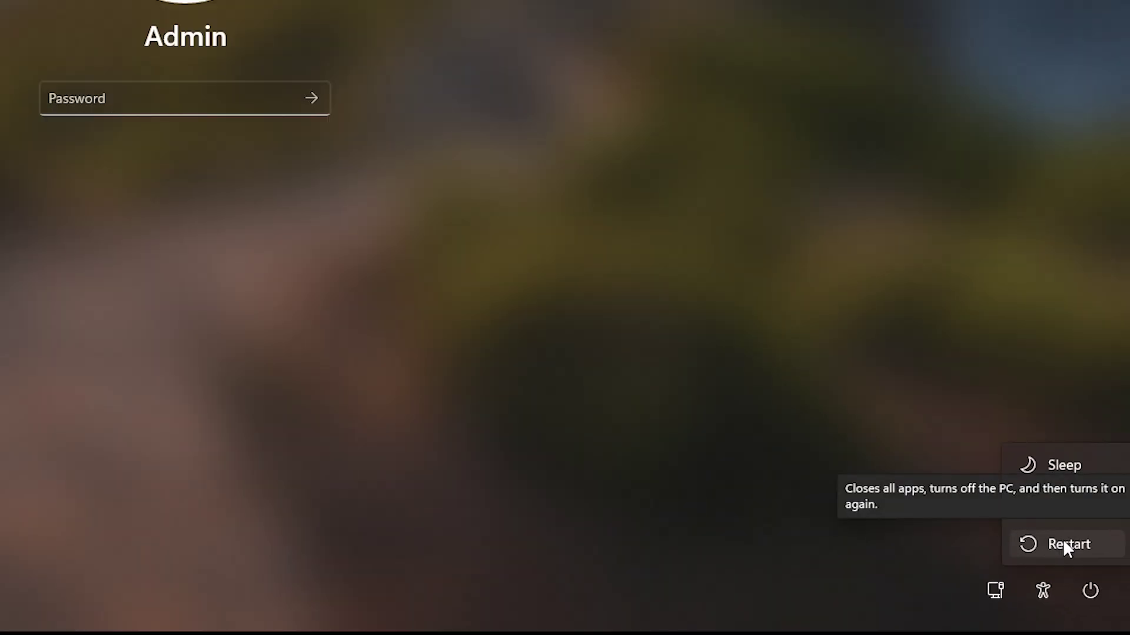
pyautogui.click(1063, 543)
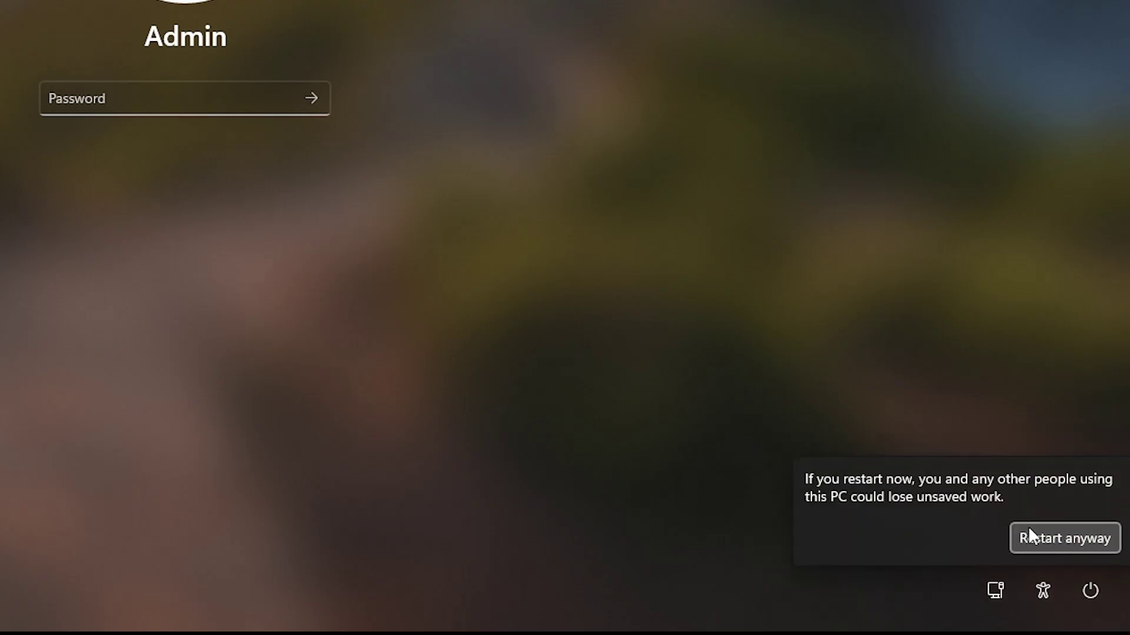
pyautogui.click(1035, 532)
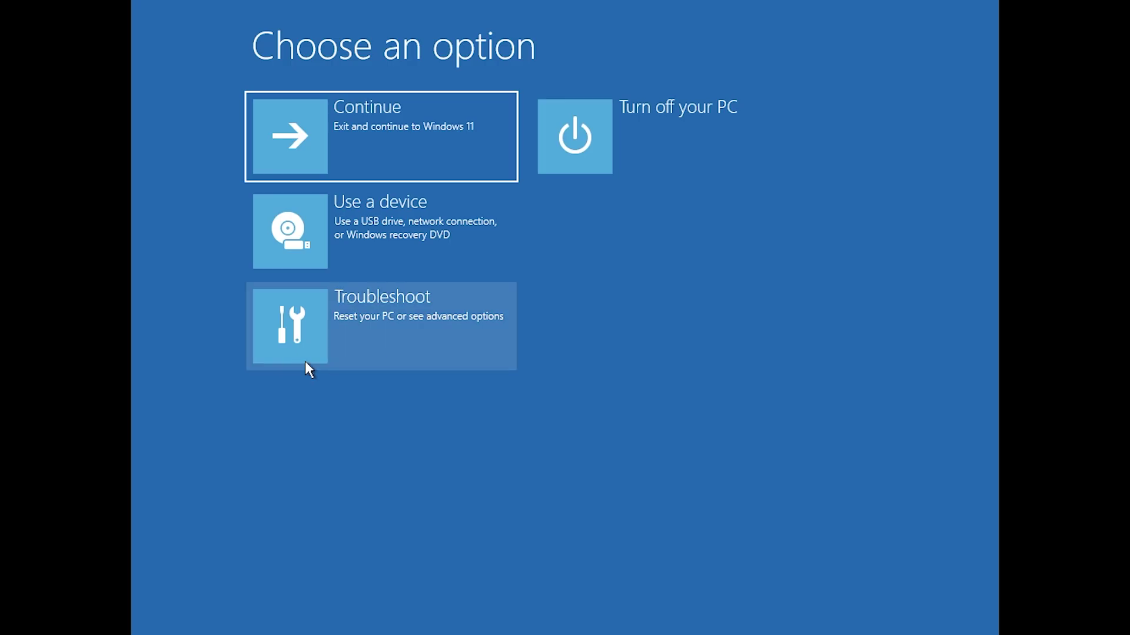
# Step: Go through Troubleshoot and Advanced options to Startup Settings in the recovery environment
pyautogui.click(376, 356)
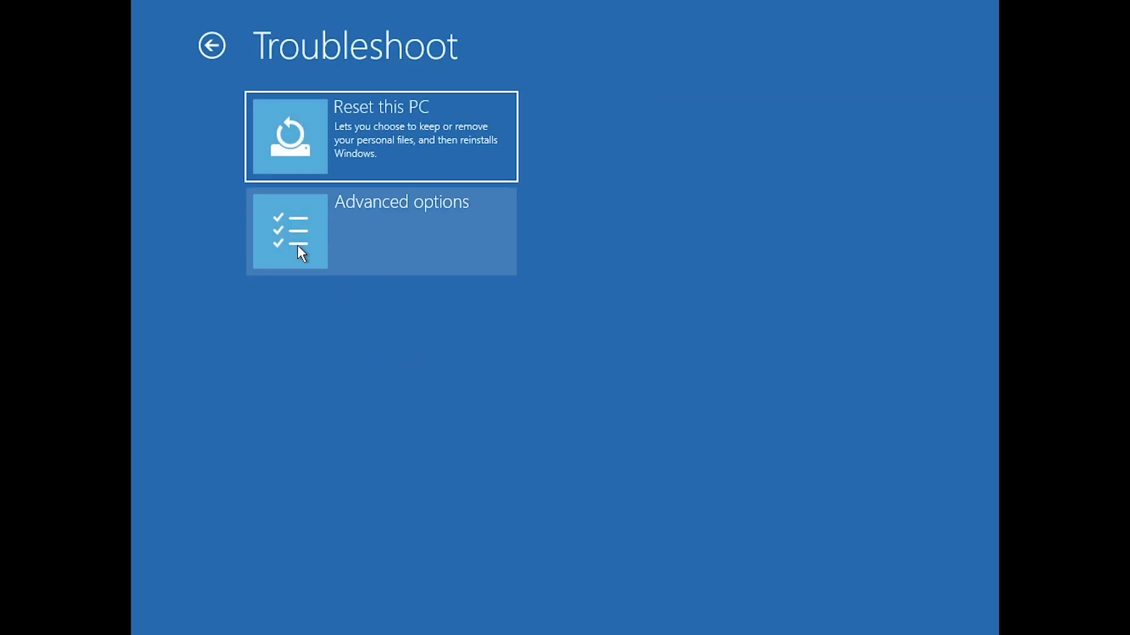
pyautogui.click(403, 246)
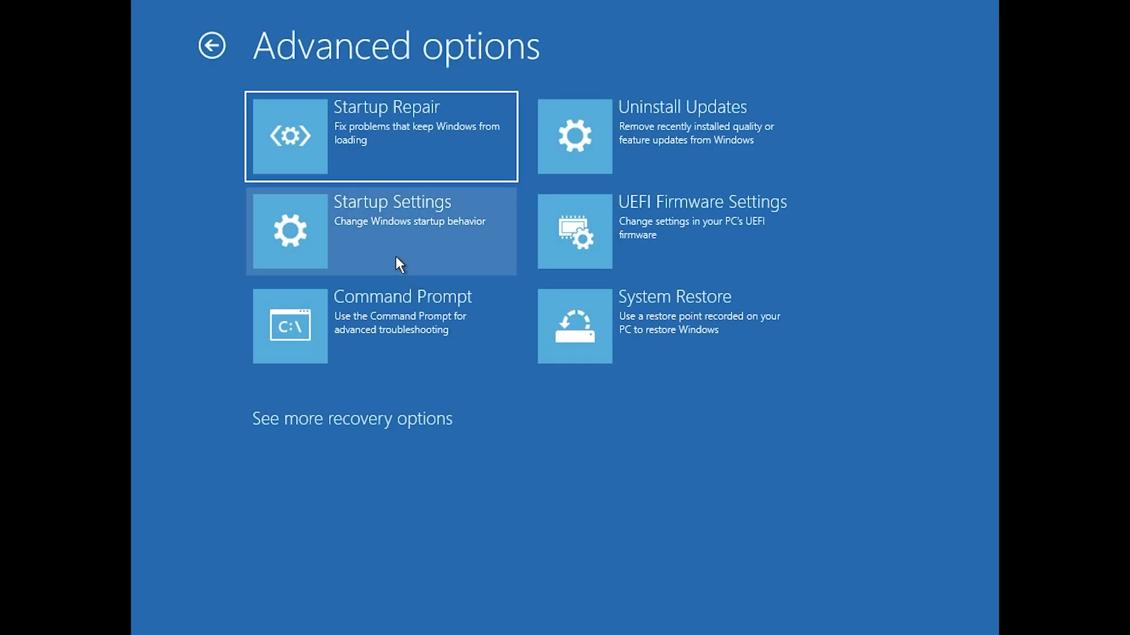
pyautogui.click(388, 232)
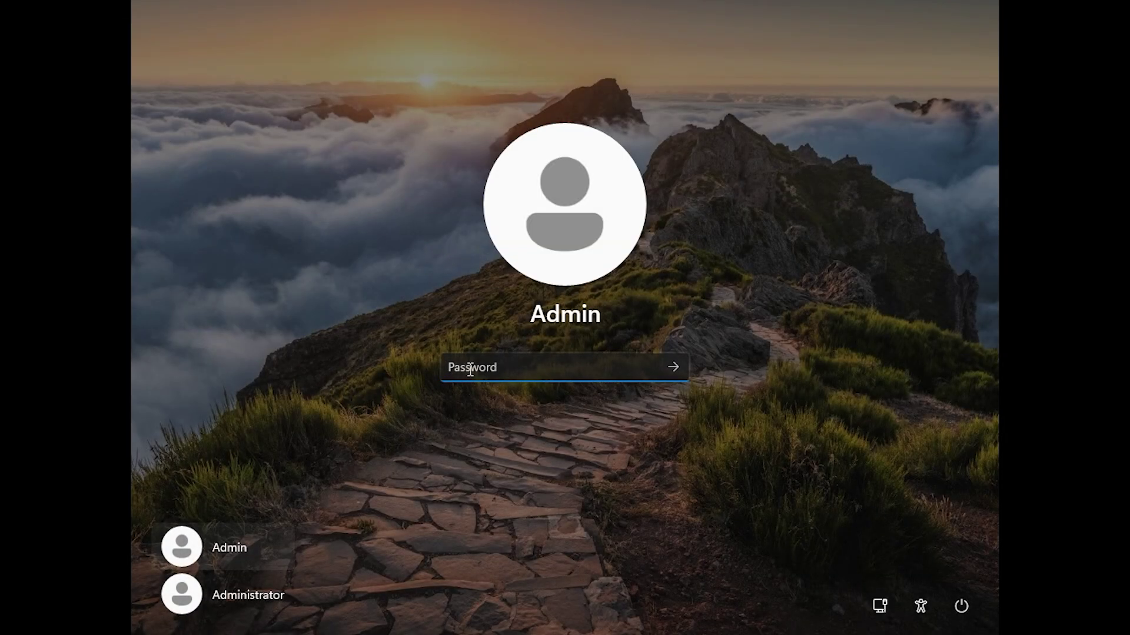
# Step: Sign in with the Admin password, then search 'dev' from Start and launch Device Manager
pyautogui.write('•••')
pyautogui.press('Return')
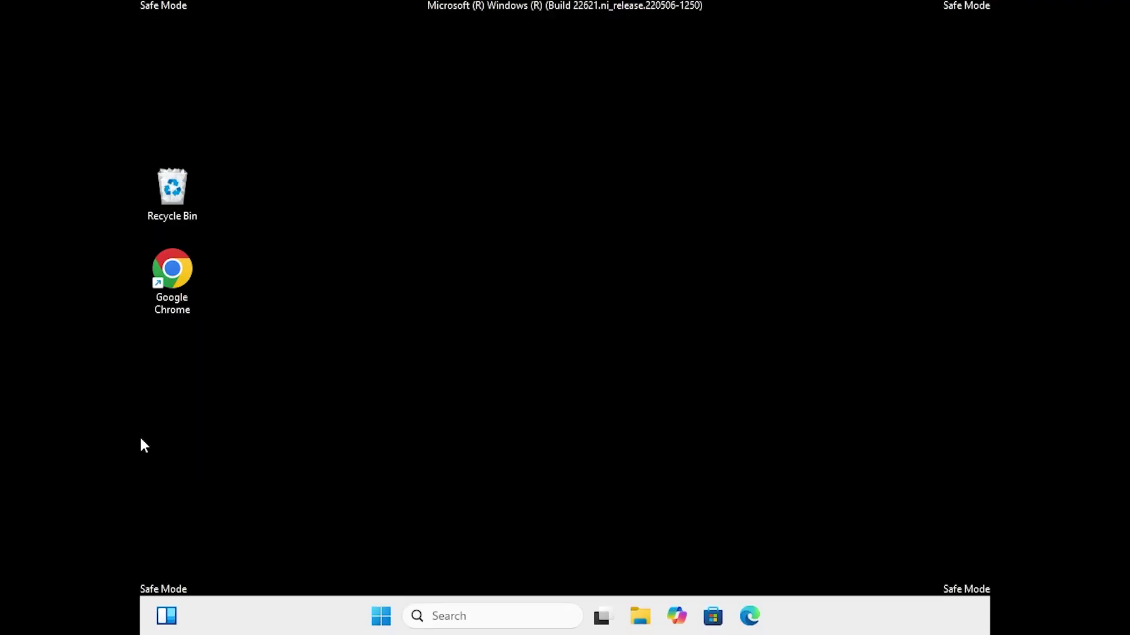
pyautogui.click(382, 616)
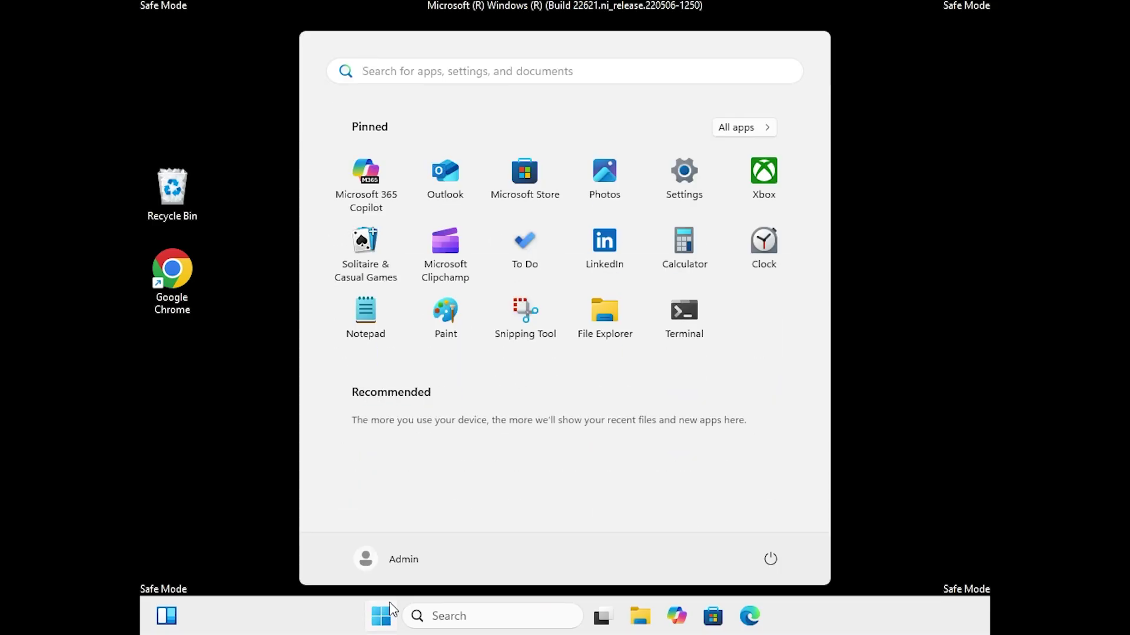
pyautogui.write('dev')
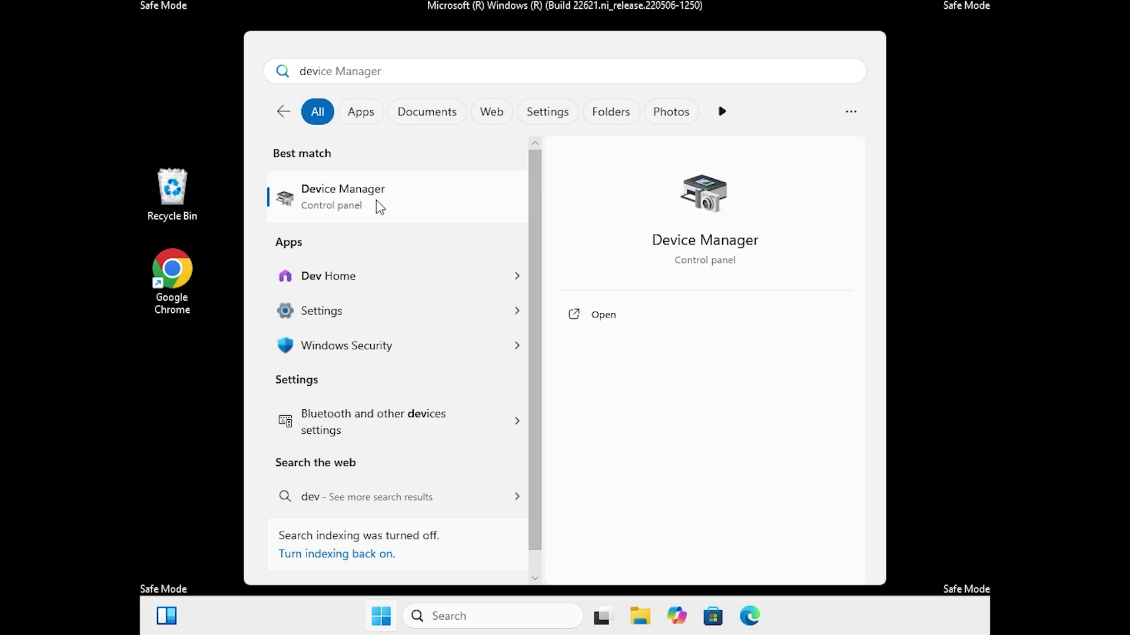
pyautogui.click(382, 207)
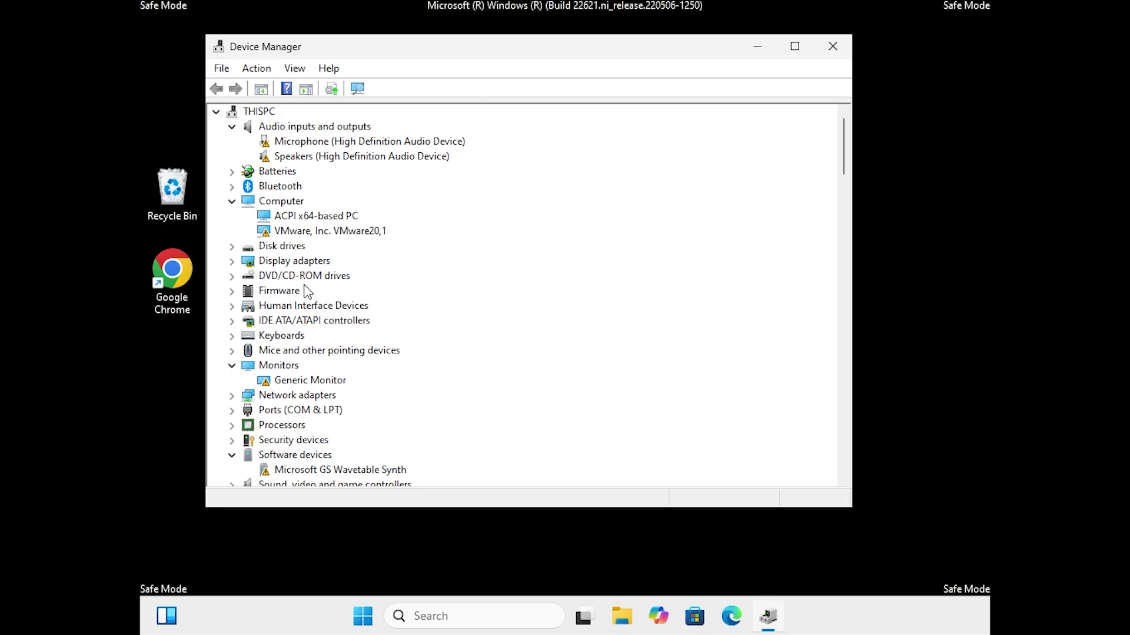
# Step: Maximize Device Manager, disable the VMware SVGA 3D adapter under Display adapters, and close the window
pyautogui.click(795, 46)
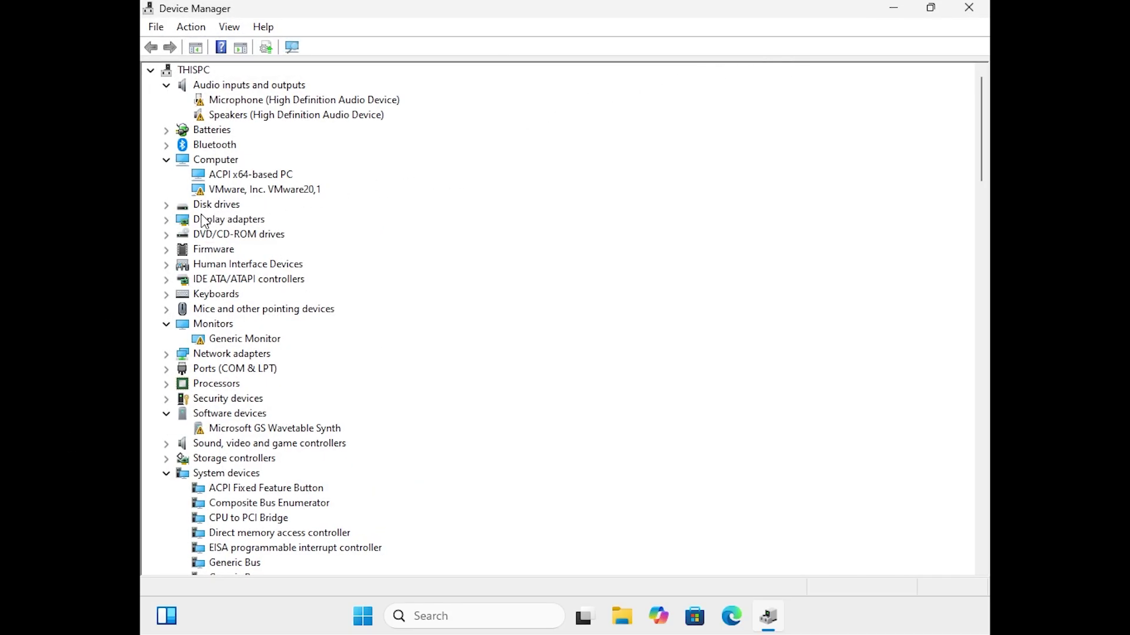
pyautogui.click(166, 220)
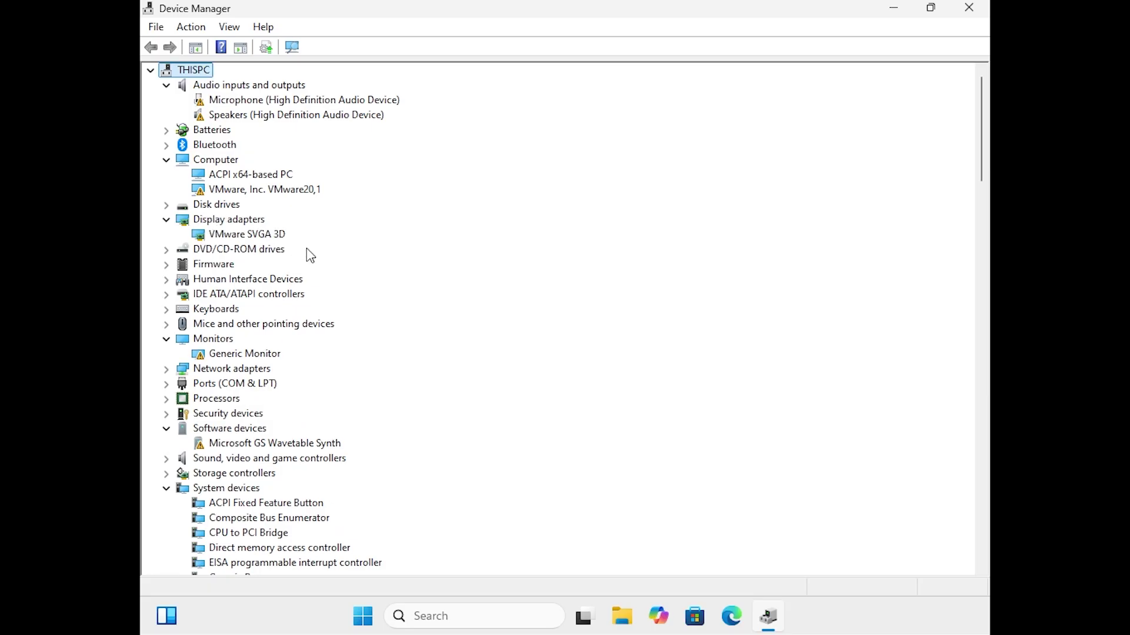
pyautogui.click(257, 235)
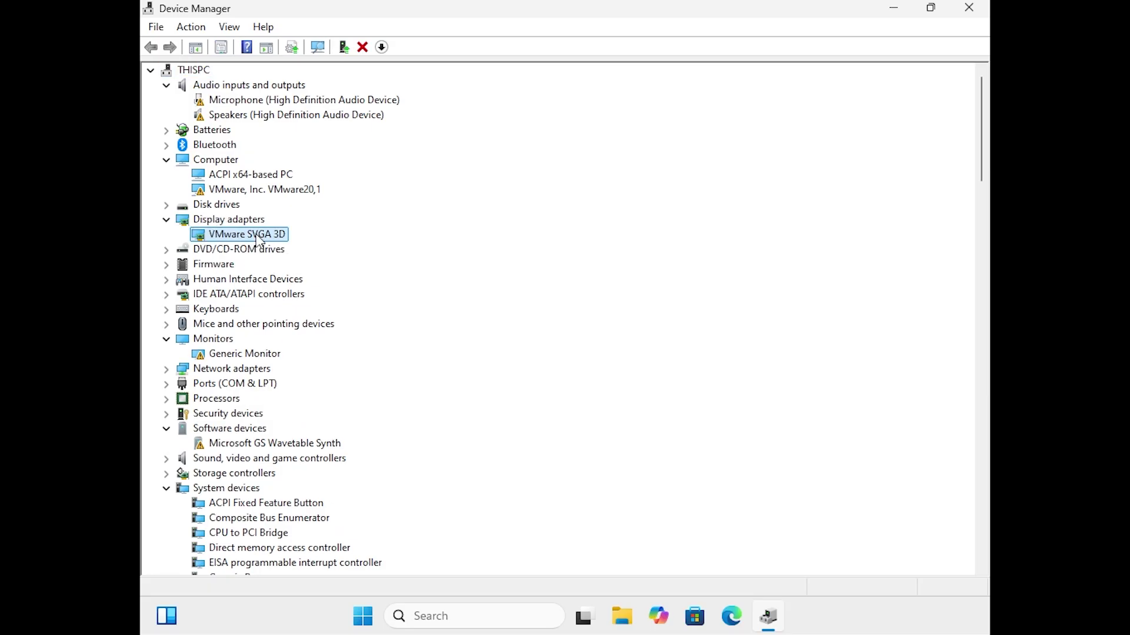
pyautogui.rightClick(267, 239)
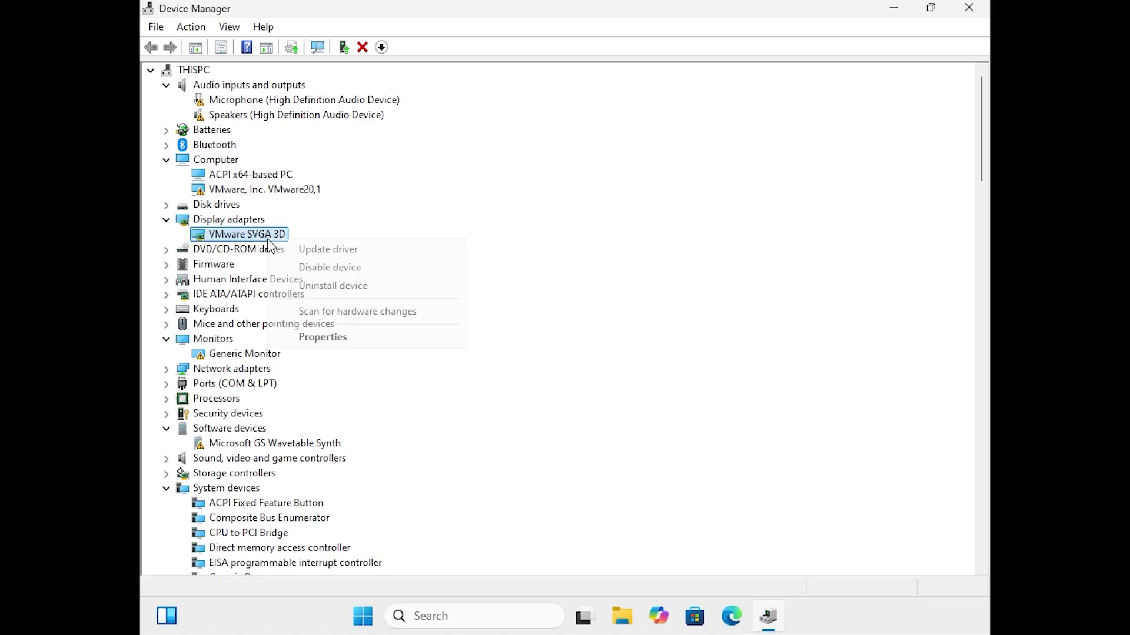
pyautogui.click(320, 267)
pyautogui.click(601, 325)
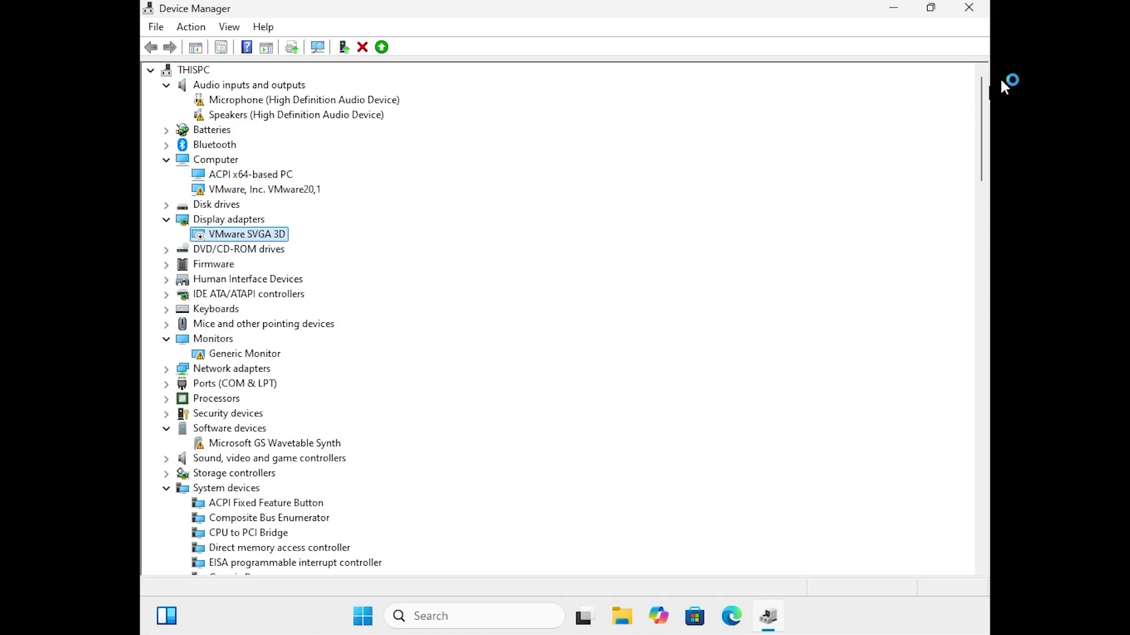
pyautogui.click(966, 8)
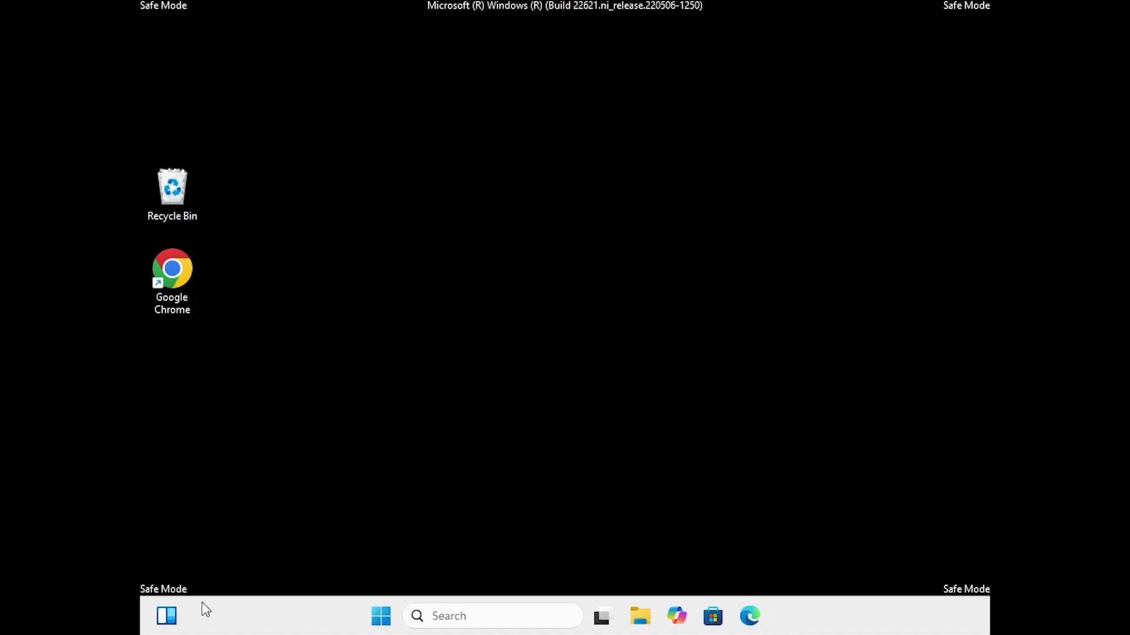
# Step: Restart Windows from the Start menu's power button to leave Safe Mode
pyautogui.click(382, 616)
pyautogui.click(771, 559)
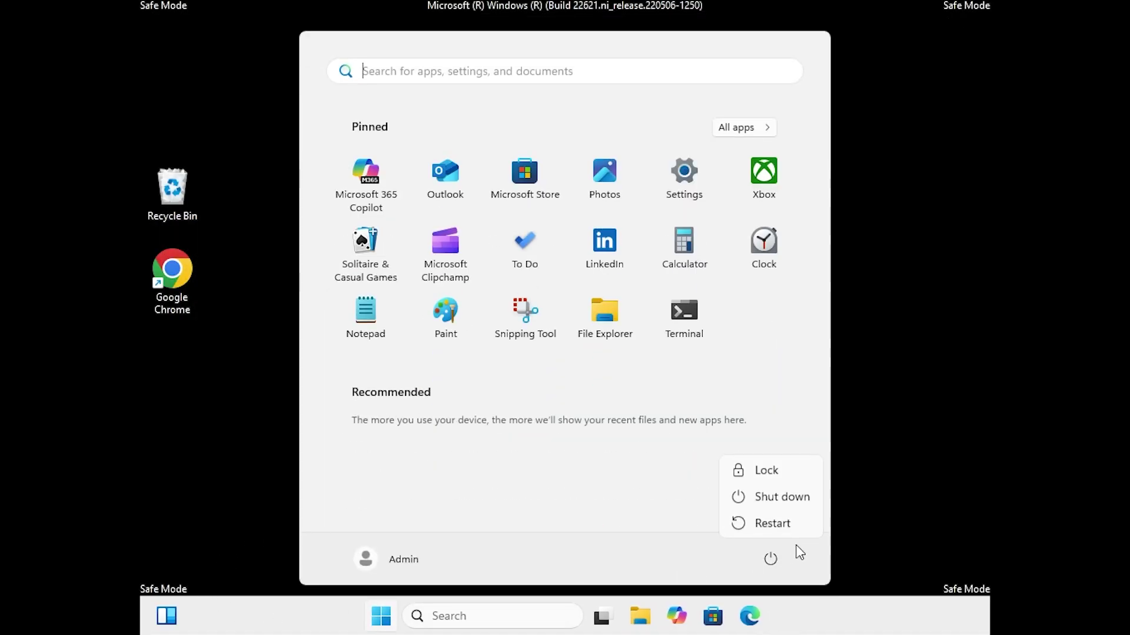
pyautogui.click(775, 526)
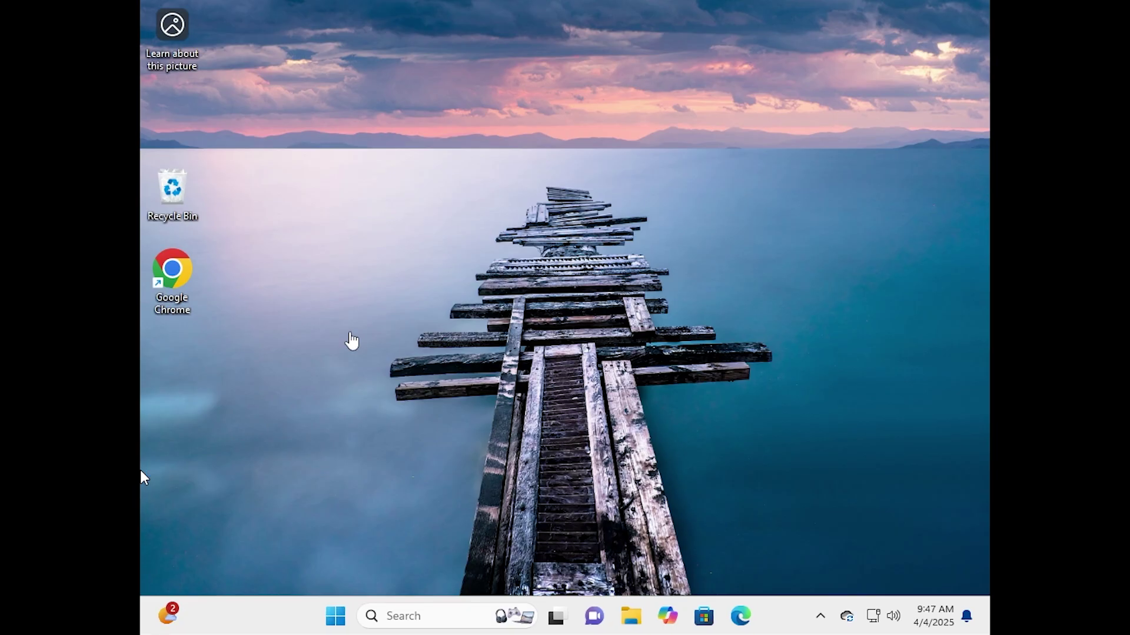
# Step: Search 'dev' from Start and launch Device Manager on the normal desktop
pyautogui.click(339, 619)
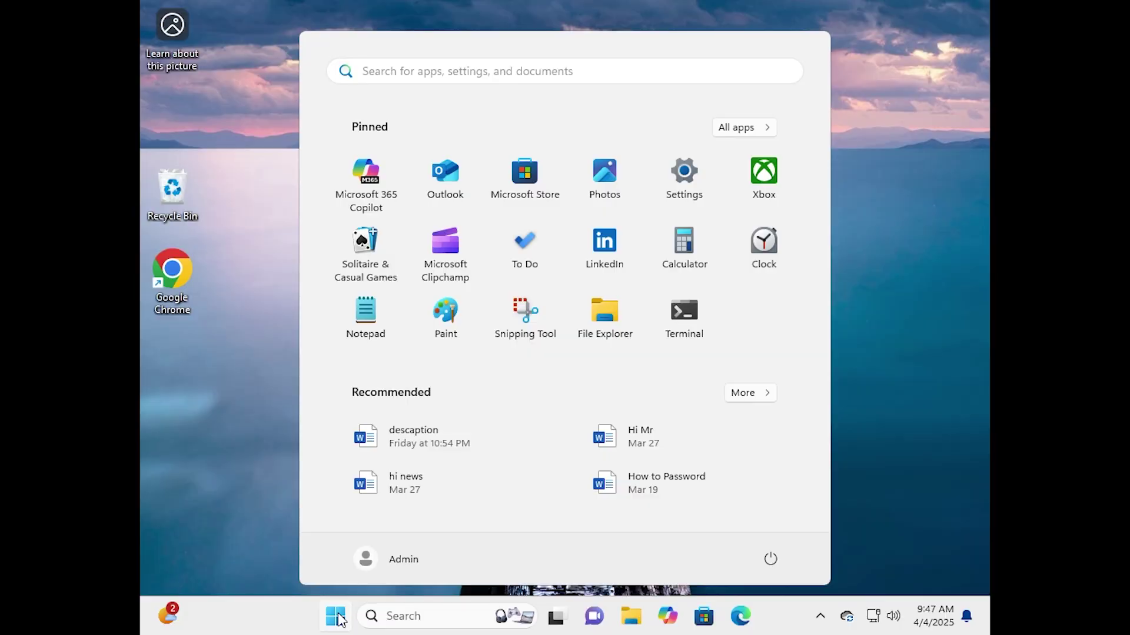
pyautogui.write('dev')
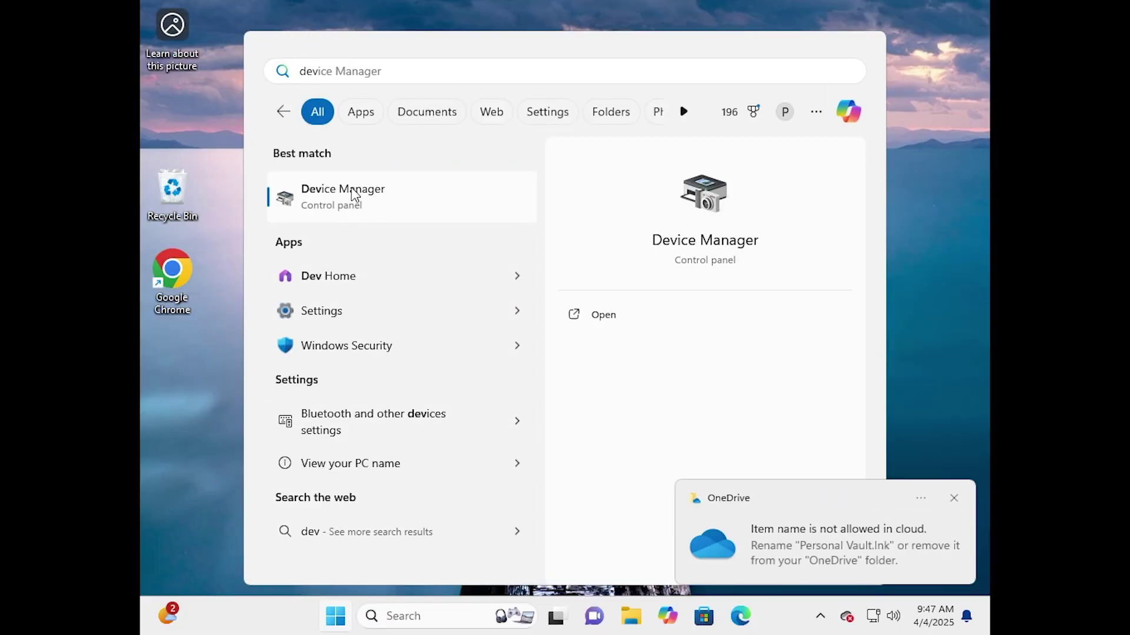
pyautogui.click(355, 196)
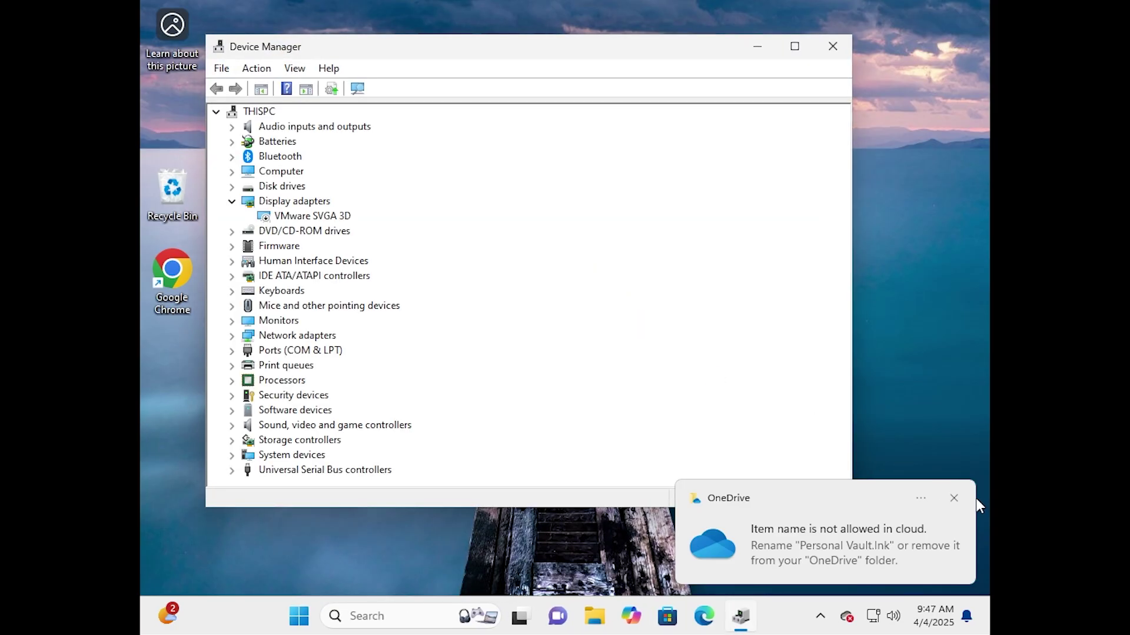
# Step: Enable the VMware SVGA 3D adapter and start the Update driver wizard for it
pyautogui.moveTo(410, 49); pyautogui.dragTo(468, 65)
pyautogui.rightClick(362, 231)
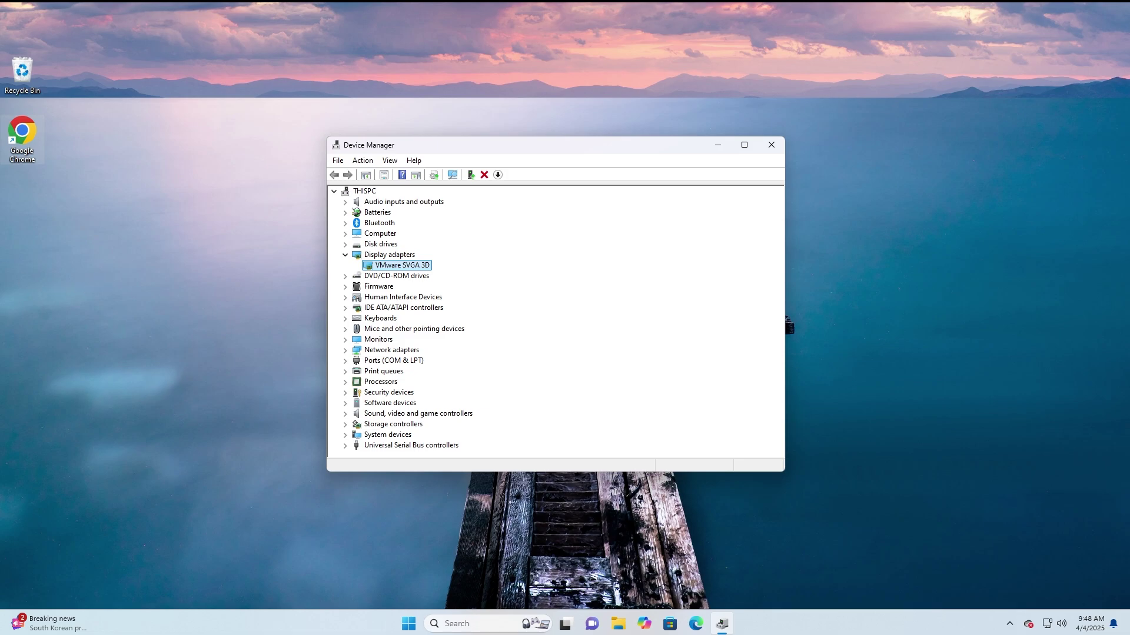
pyautogui.rightClick(381, 265)
pyautogui.click(450, 271)
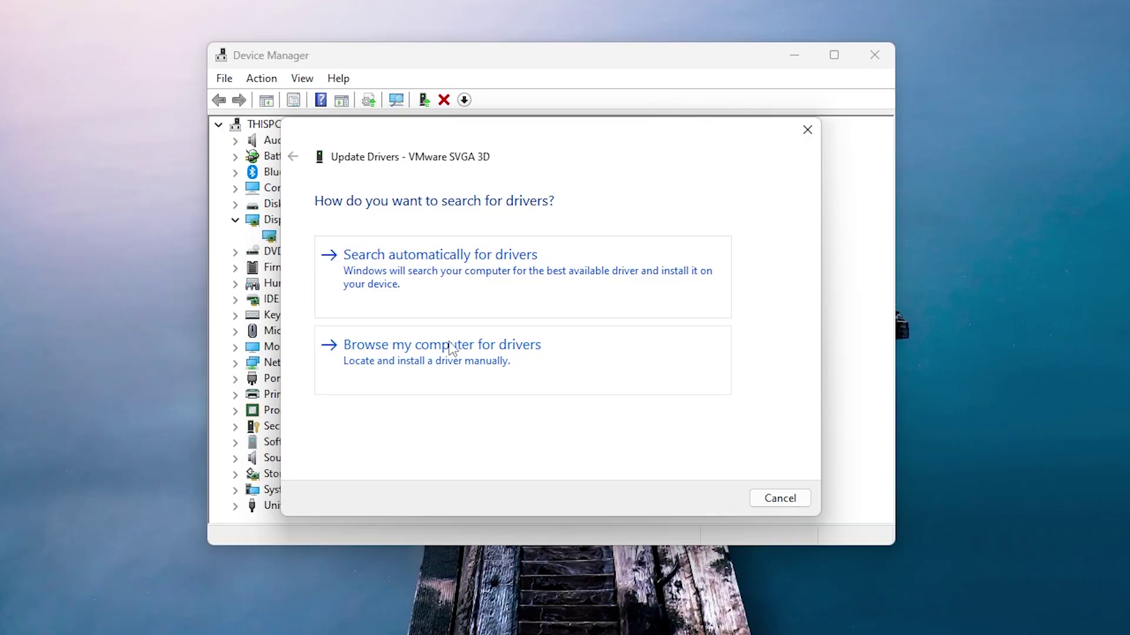
# Step: Reinstall the VMware SVGA 3D driver from the computer's driver list and close the success message
pyautogui.click(471, 346)
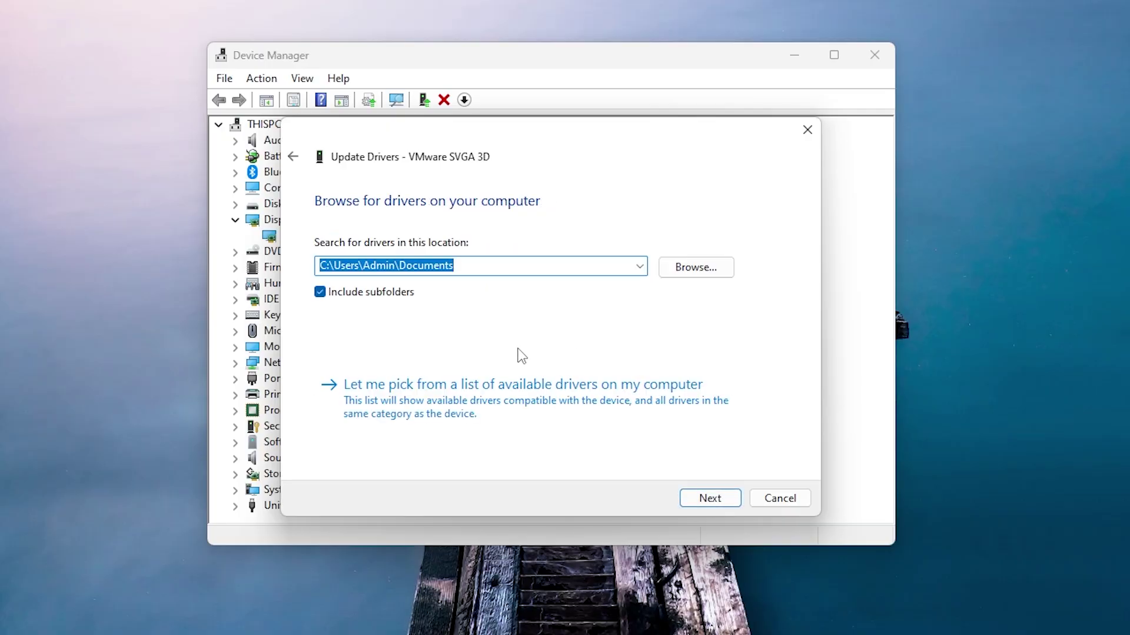
pyautogui.click(453, 391)
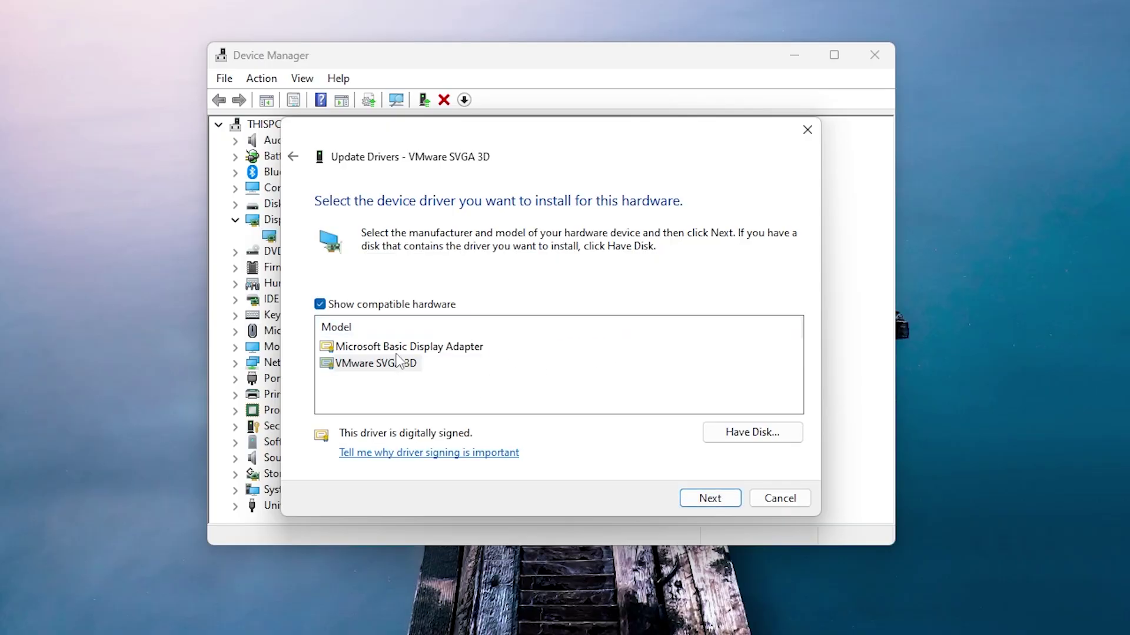
pyautogui.click(375, 358)
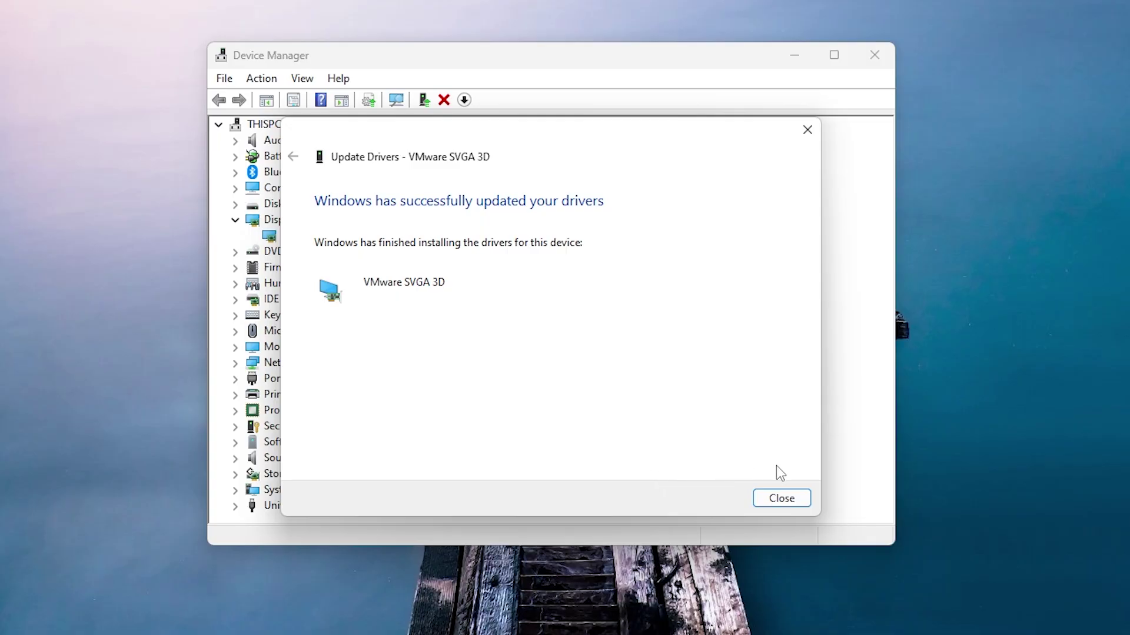
pyautogui.click(782, 498)
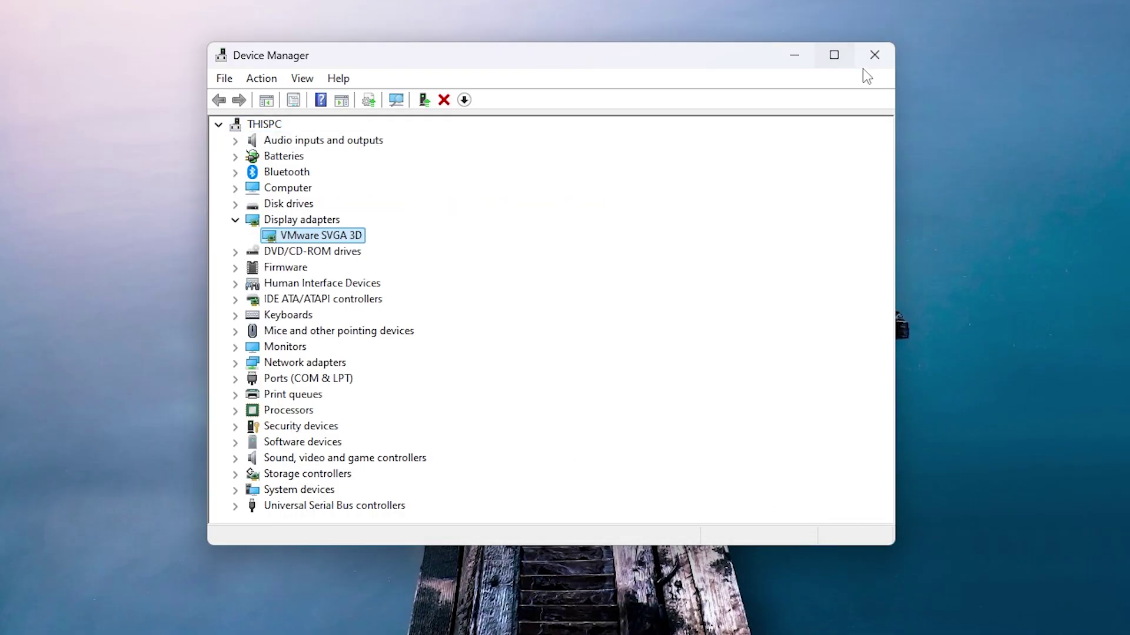